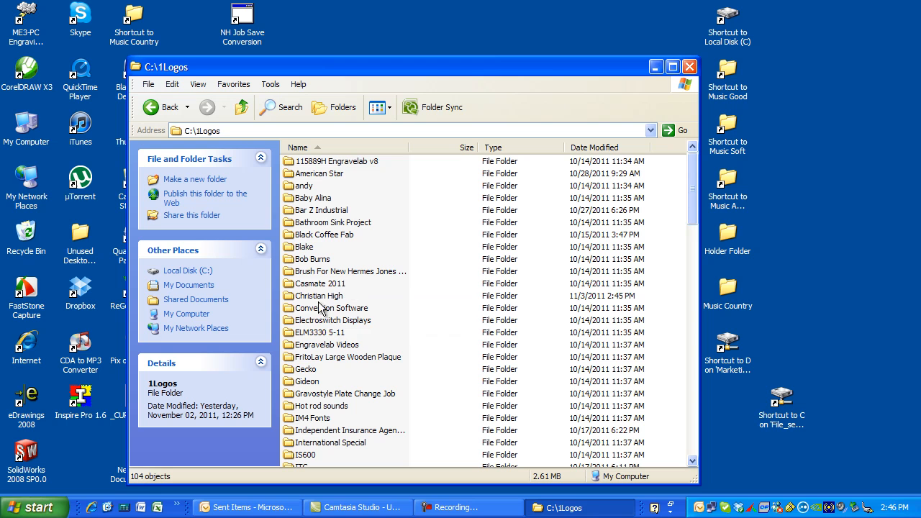
Open the Christian High folder in C:\1Logos and check its key49.dat file.
double_click(310, 297)
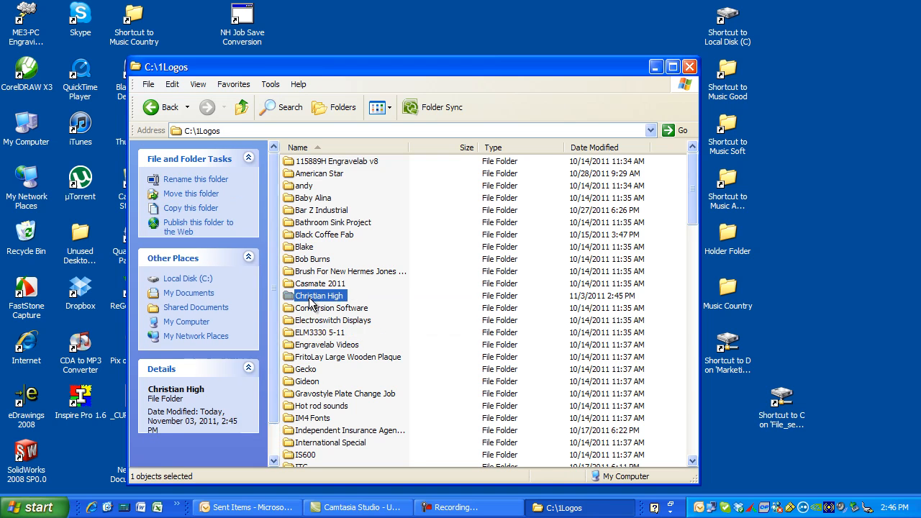
click(301, 161)
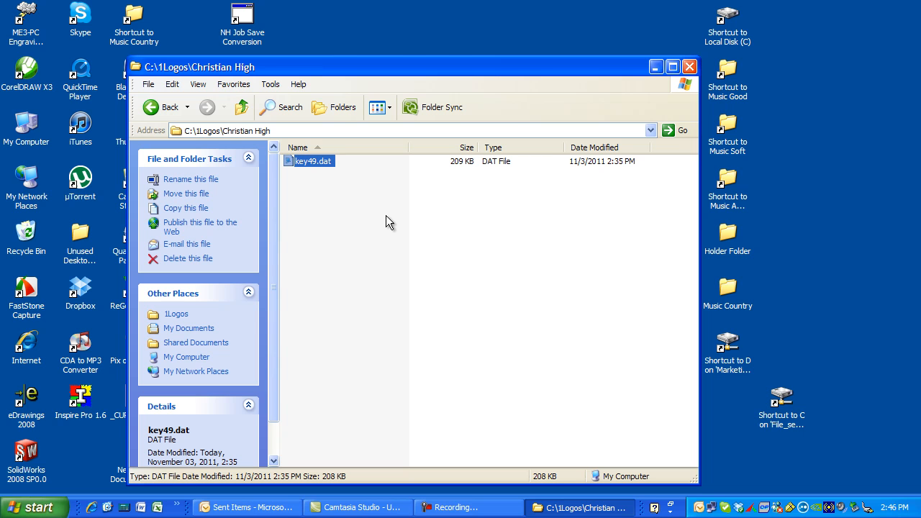
click(339, 193)
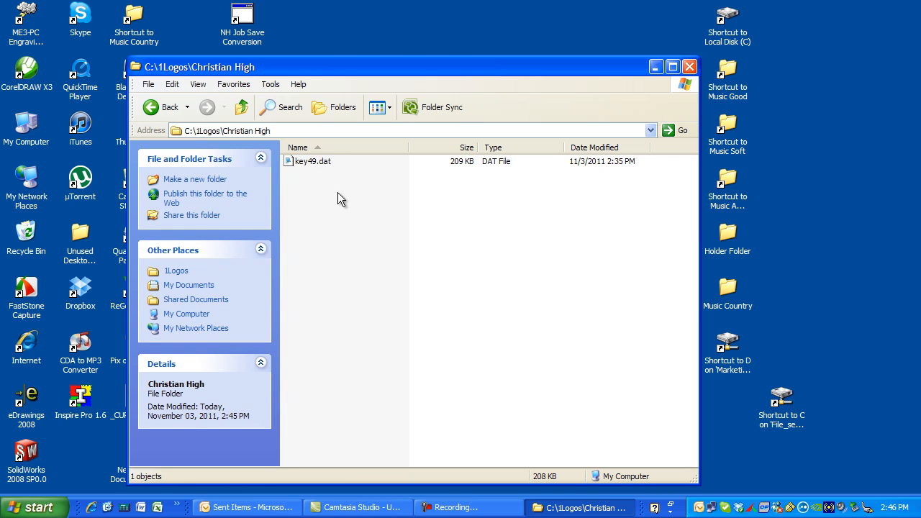
Rename the key49.dat file in the Christian High folder as logo.dat.
click(315, 163)
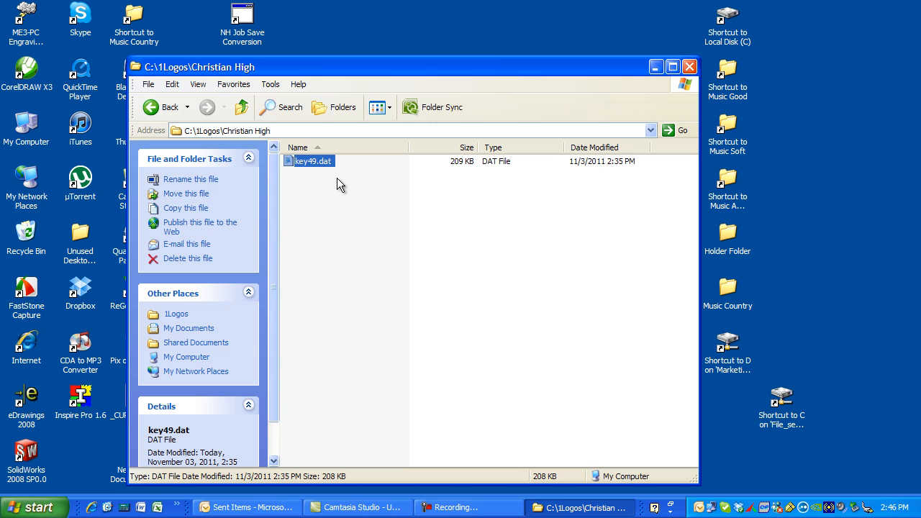
click(172, 84)
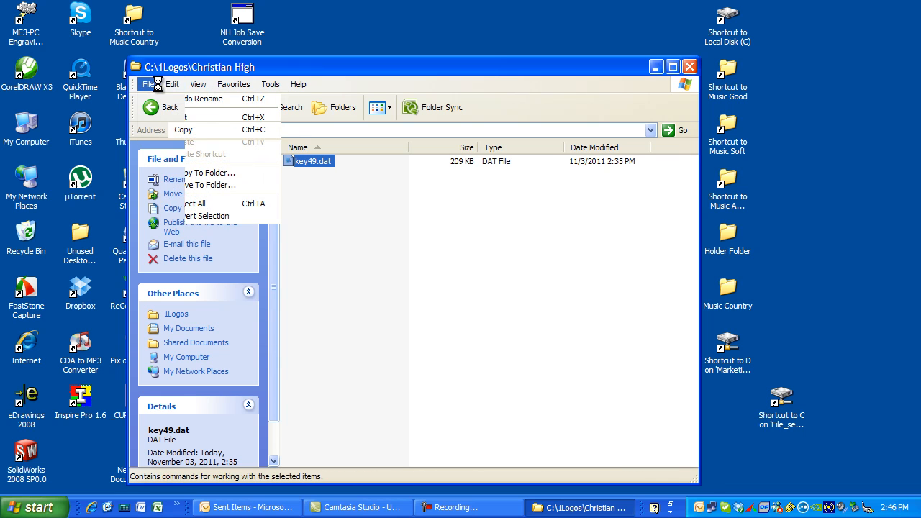
click(303, 196)
click(310, 163)
key(F2)
drag(317, 162, 207, 171)
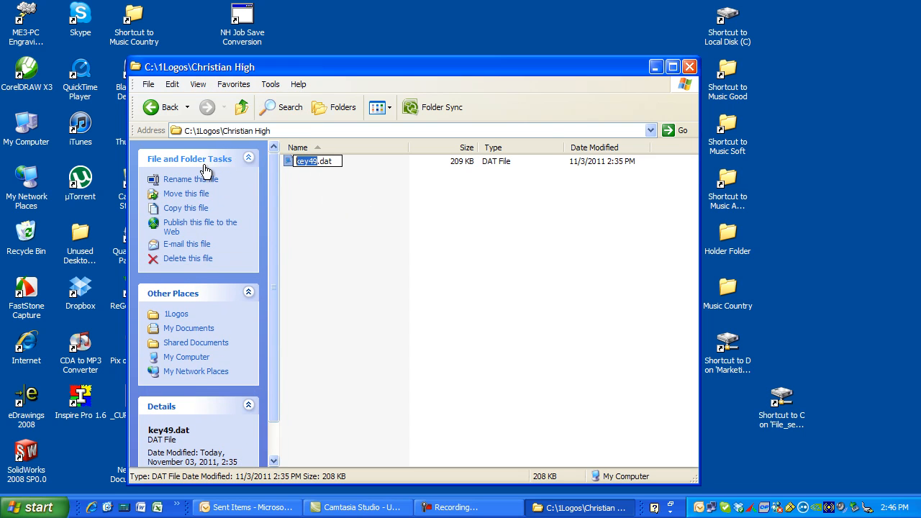
text(logo)
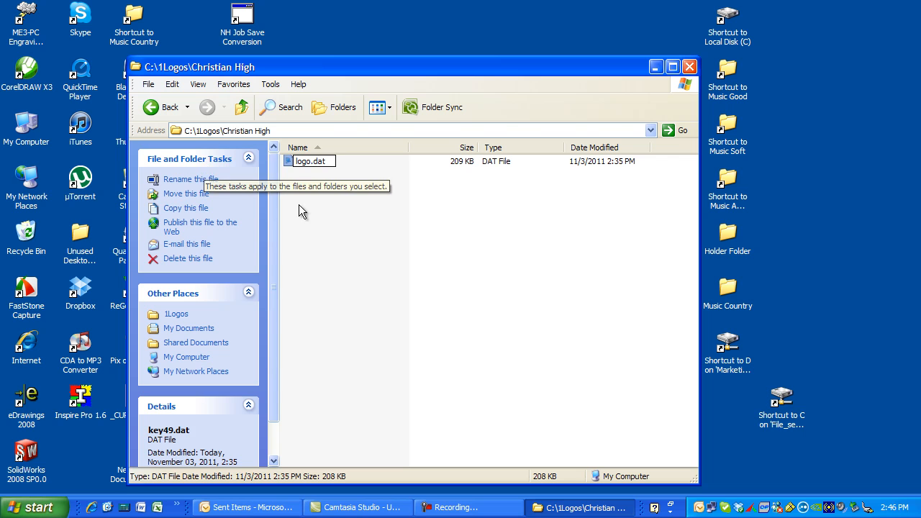
click(331, 232)
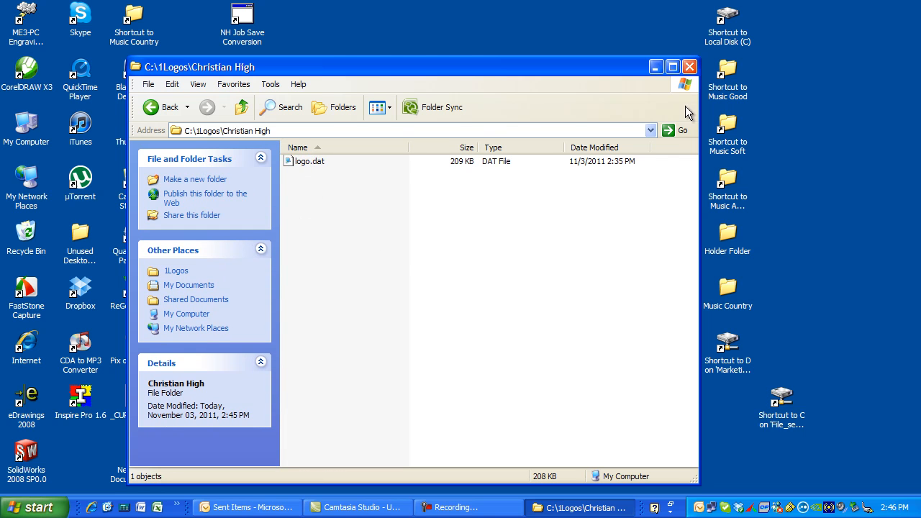
Run SPLIT.EXE from the C:\QUALITY\SPLIT folder, browsing to it from the Windows Run dialog.
click(32, 507)
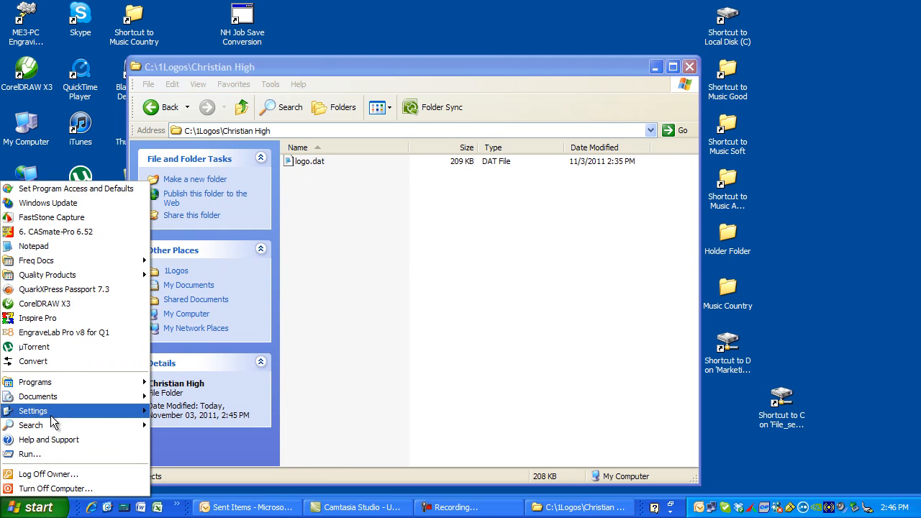
mouse_move(57, 378)
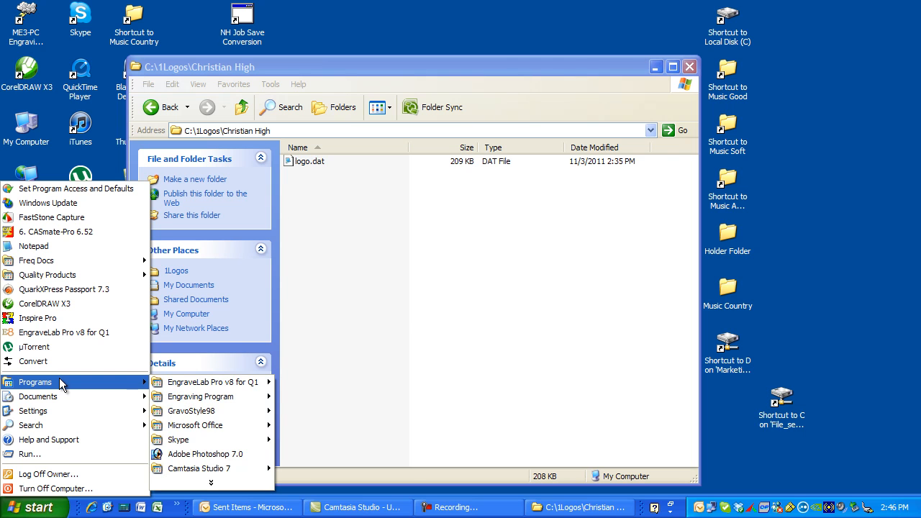
click(60, 455)
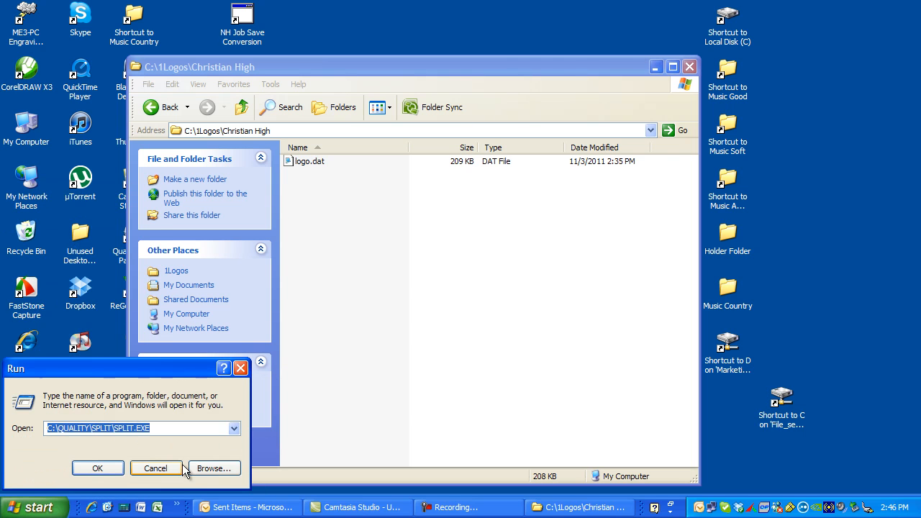
click(201, 468)
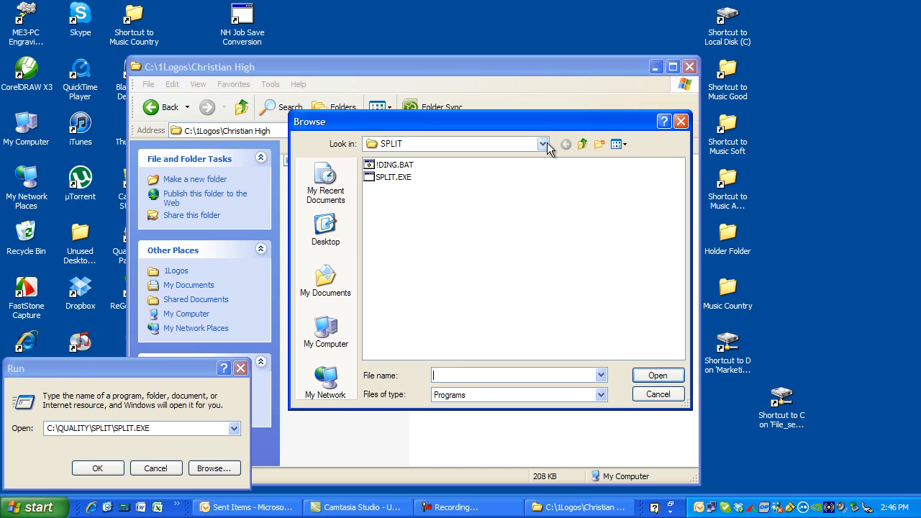
click(583, 144)
click(583, 145)
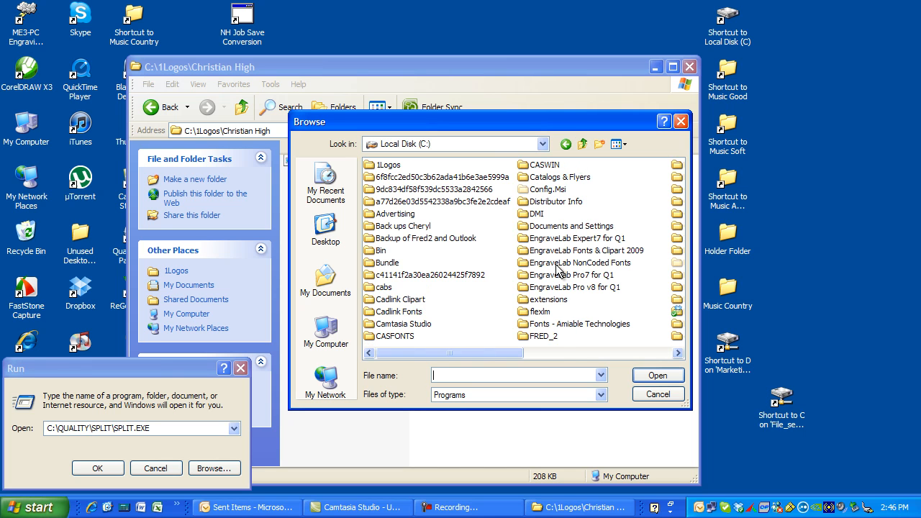
click(610, 354)
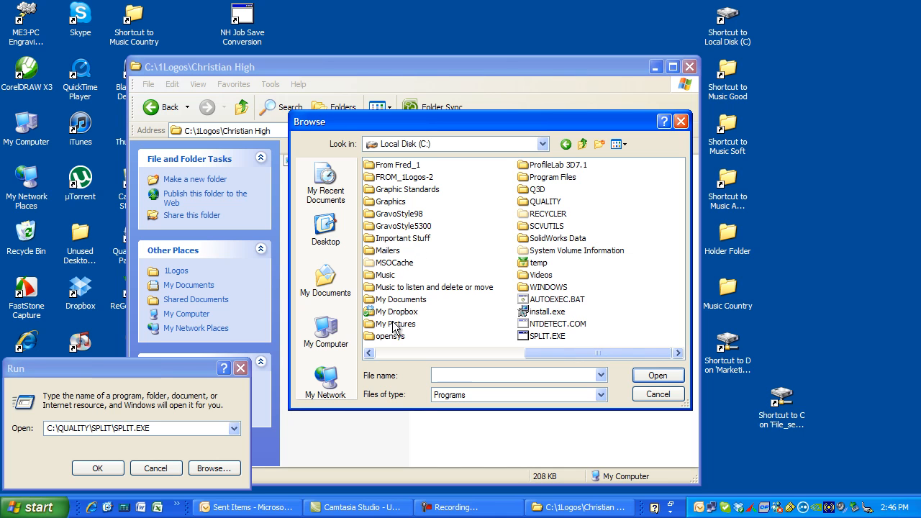
double_click(548, 202)
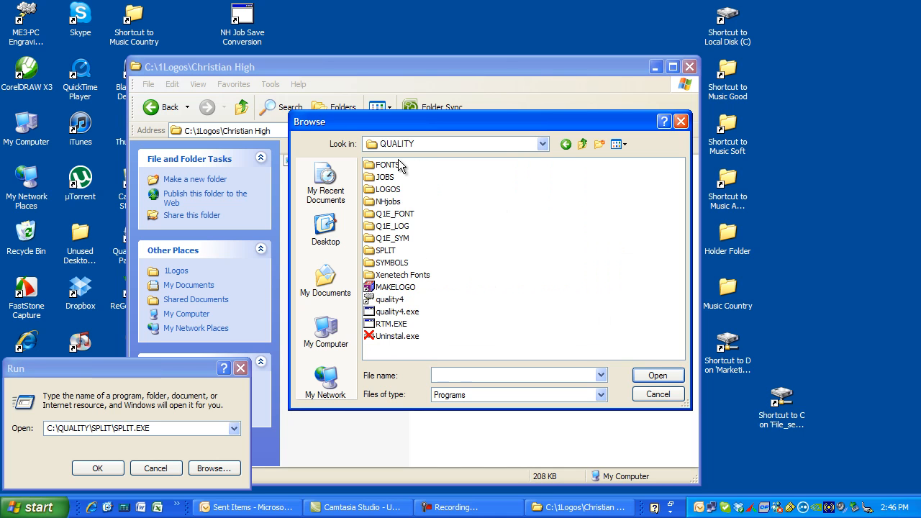
double_click(370, 252)
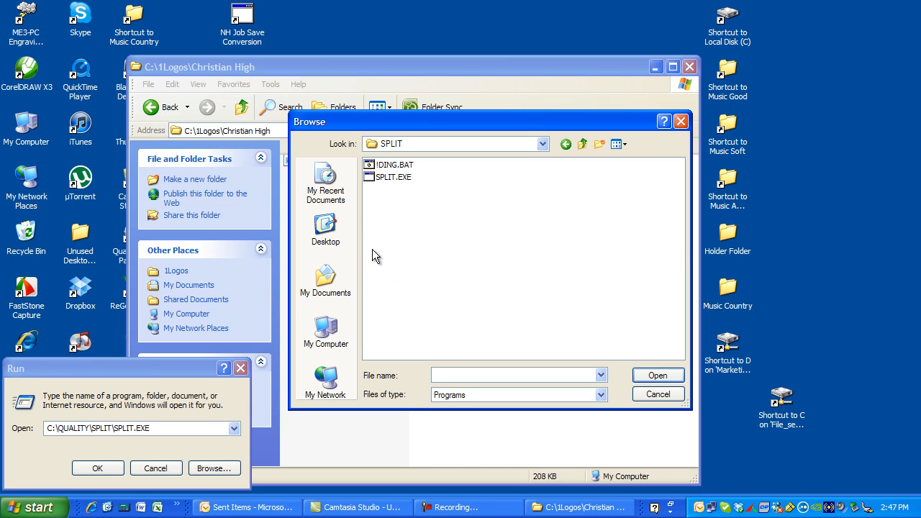
double_click(394, 180)
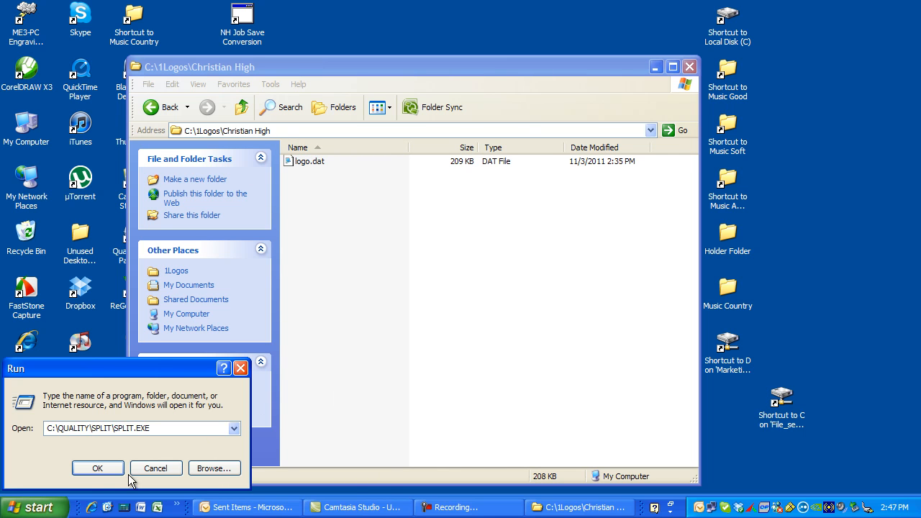
click(98, 469)
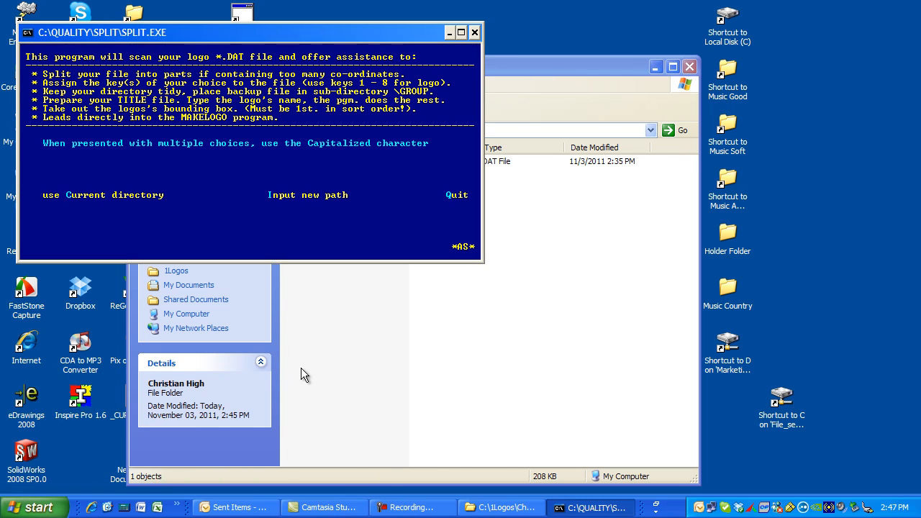
Move the SPLIT window over the folder window and set its working path to c:\1logos\christ~1.
drag(225, 33, 432, 118)
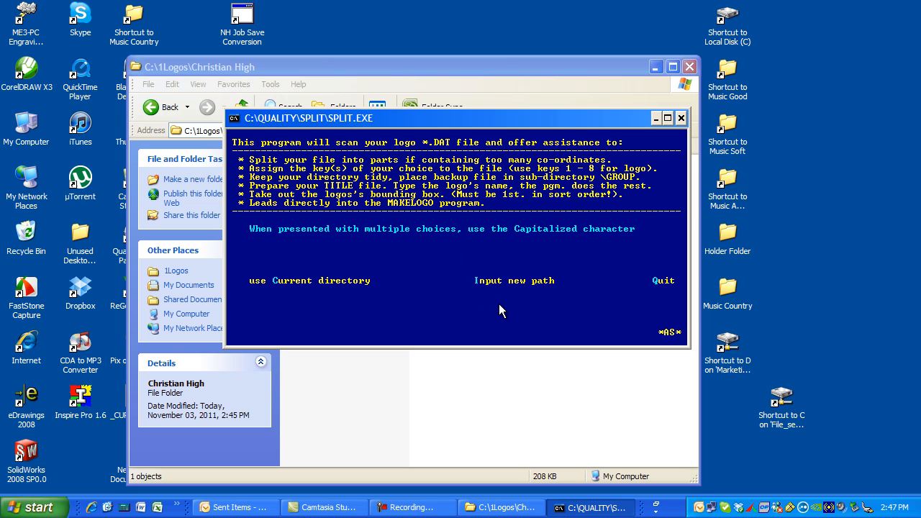
key(i)
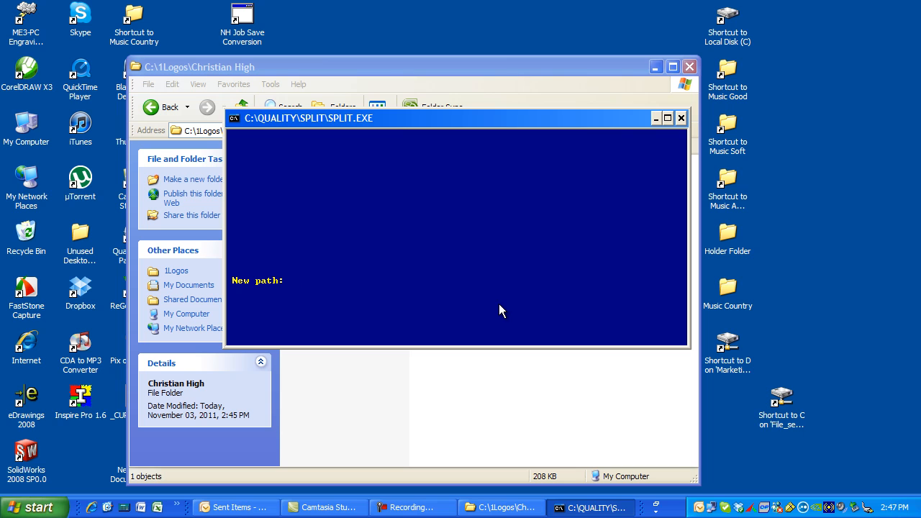
text(c:\1logos\christ~1)
key(Return)
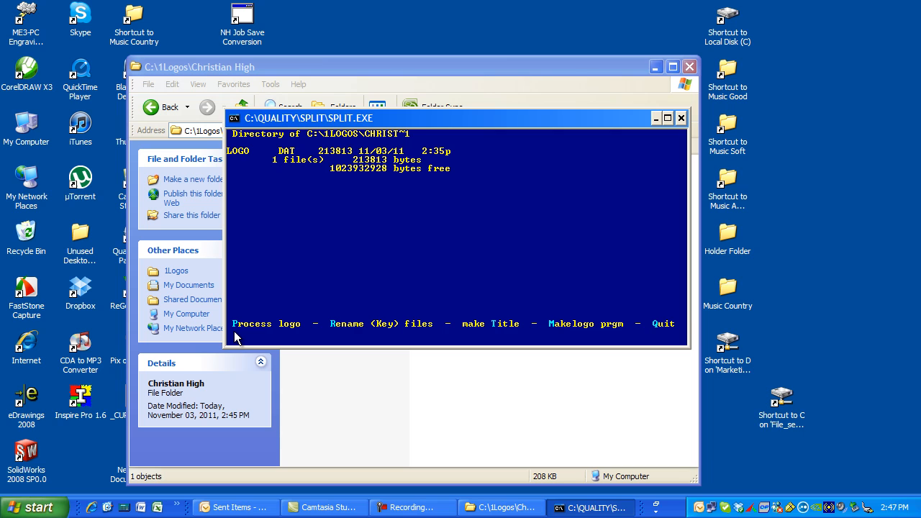
Start processing the file named logo, agreeing to delete the old key*.dat files.
key(r)
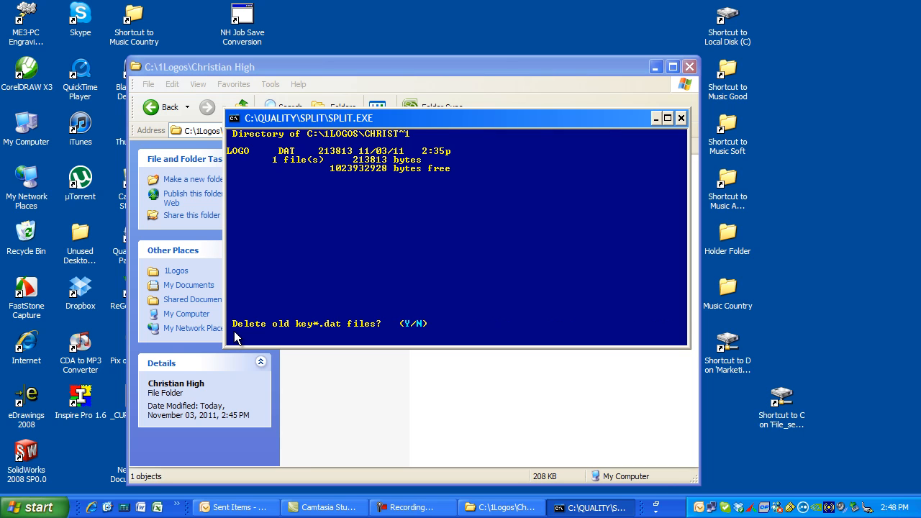
key(y)
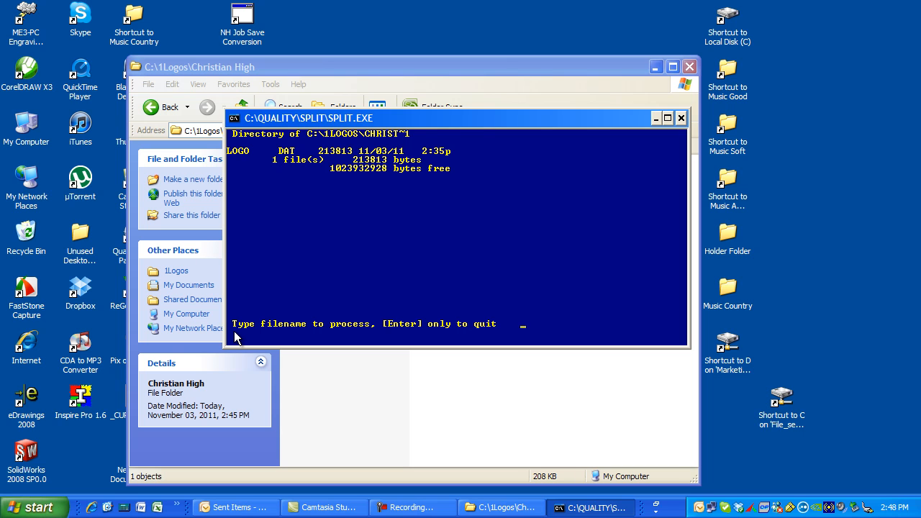
text(logo)
key(Return)
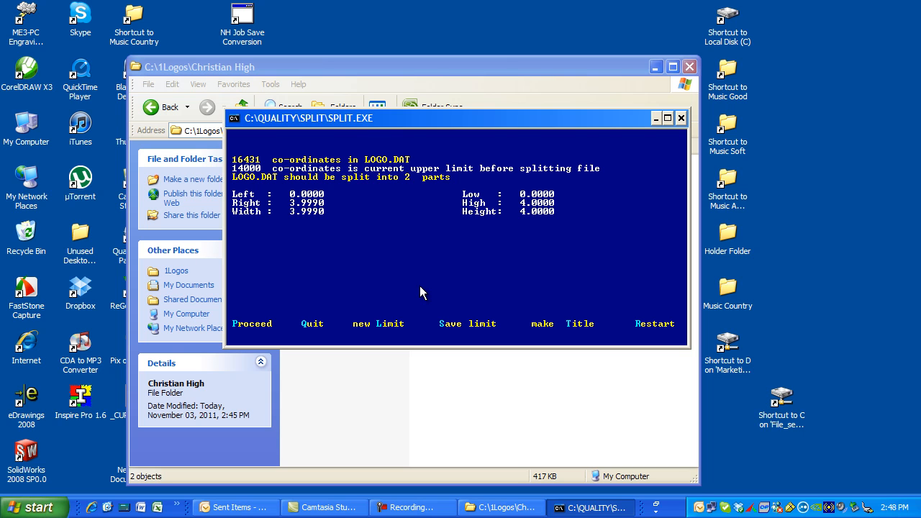
Proceed with splitting LOGO.DAT, accepting the default answers for the bounding box and the remaining prompt.
key(p)
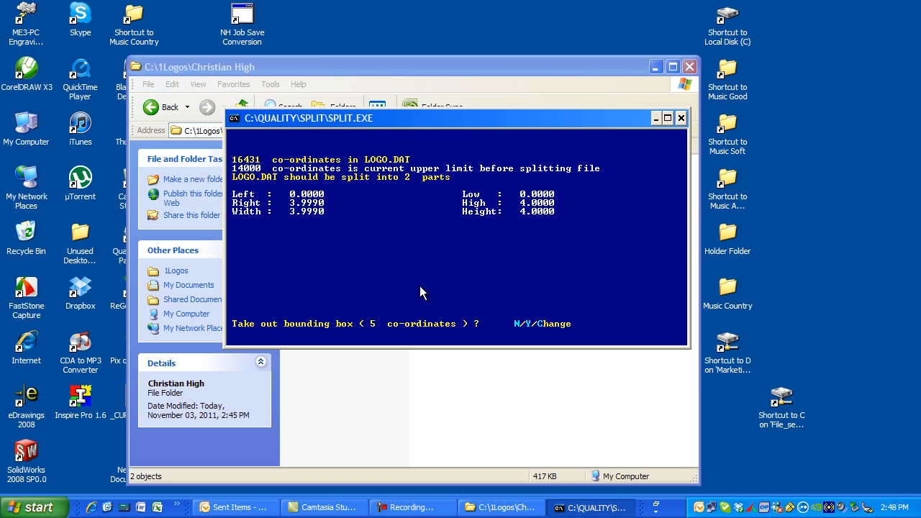
key(Return)
key(Return)
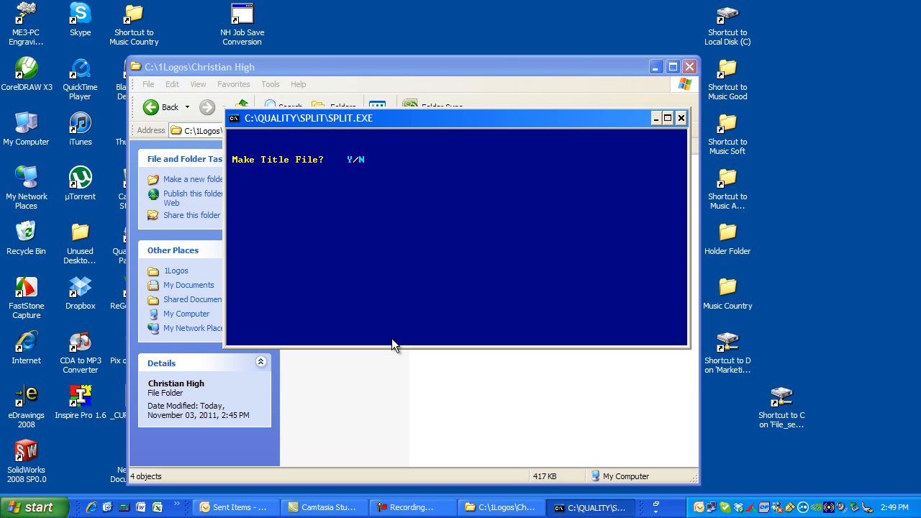
Make a title file with the title Christian High and quit the SPLIT program.
key(y)
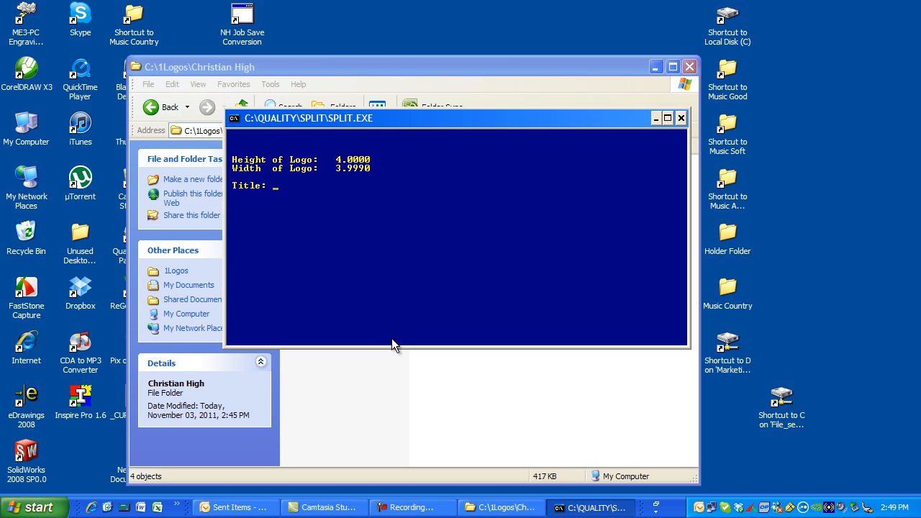
text(Christian High)
key(Return)
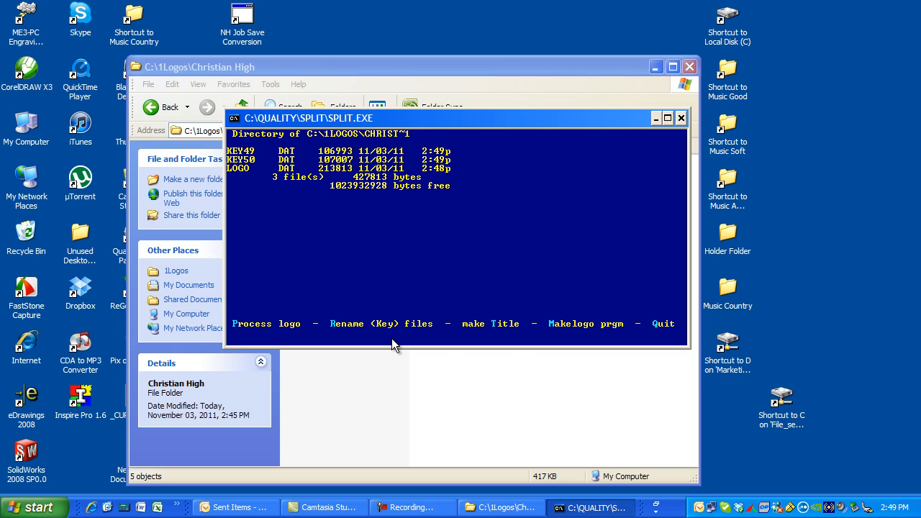
click(656, 329)
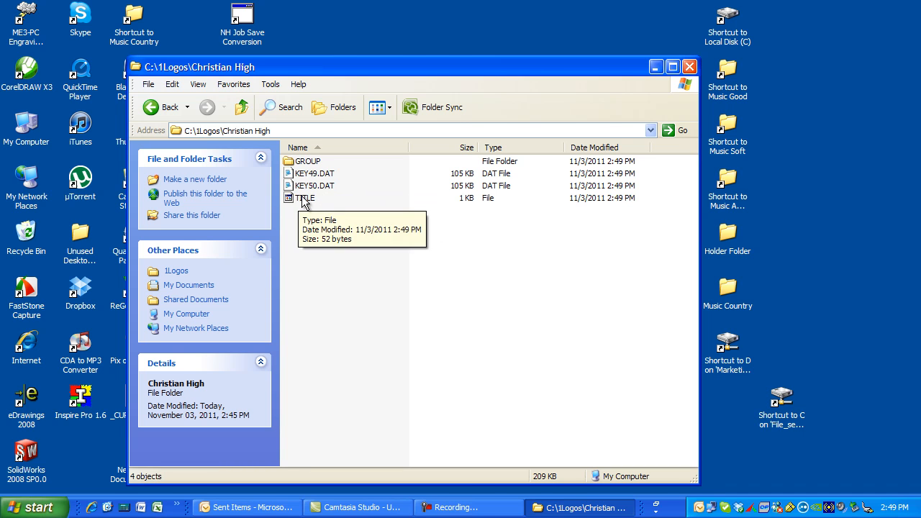
Open the TITLE file in Notepad and move its window beside the file list.
click(304, 199)
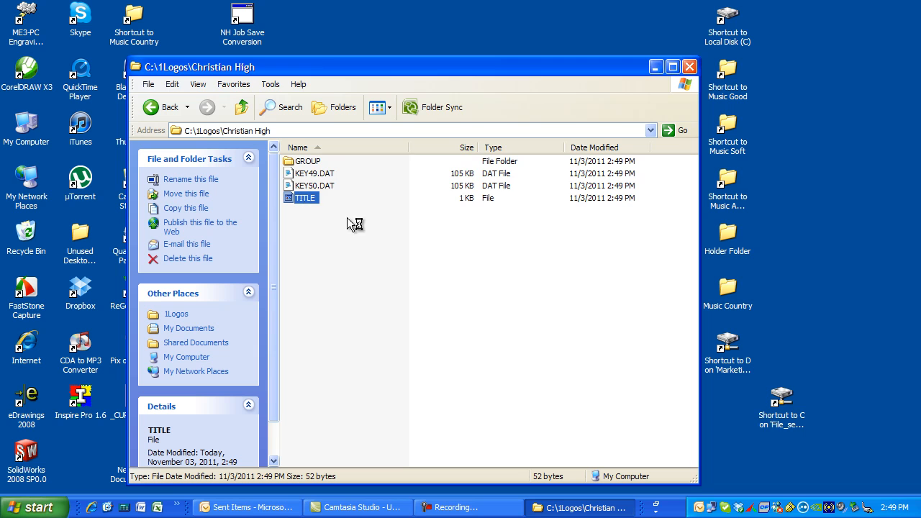
click(386, 206)
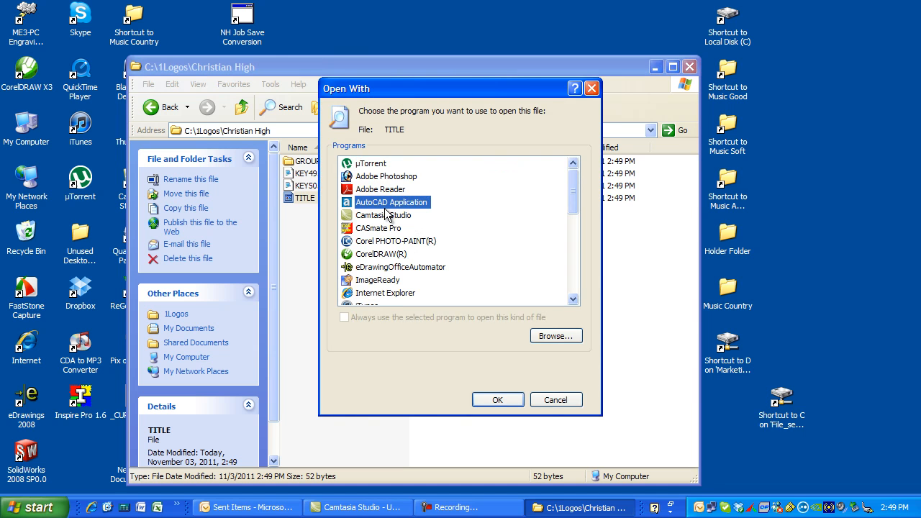
key(n)
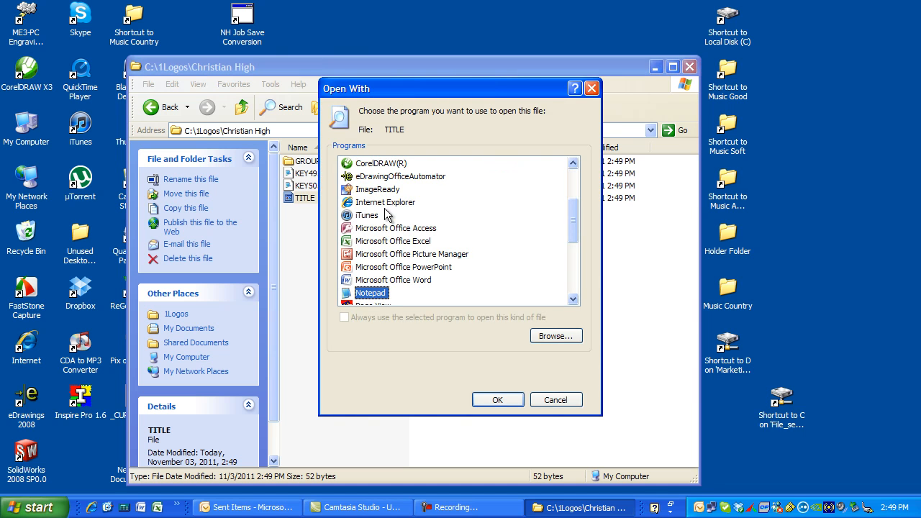
double_click(371, 295)
drag(375, 33, 499, 136)
Change the first line of the TITLE file to mixed case, reading Christian High.
drag(384, 166, 464, 166)
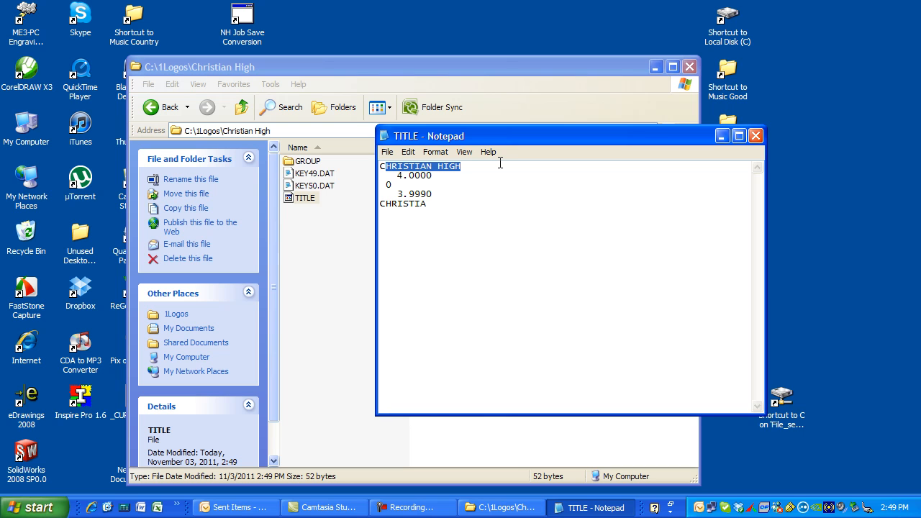
text(hrist)
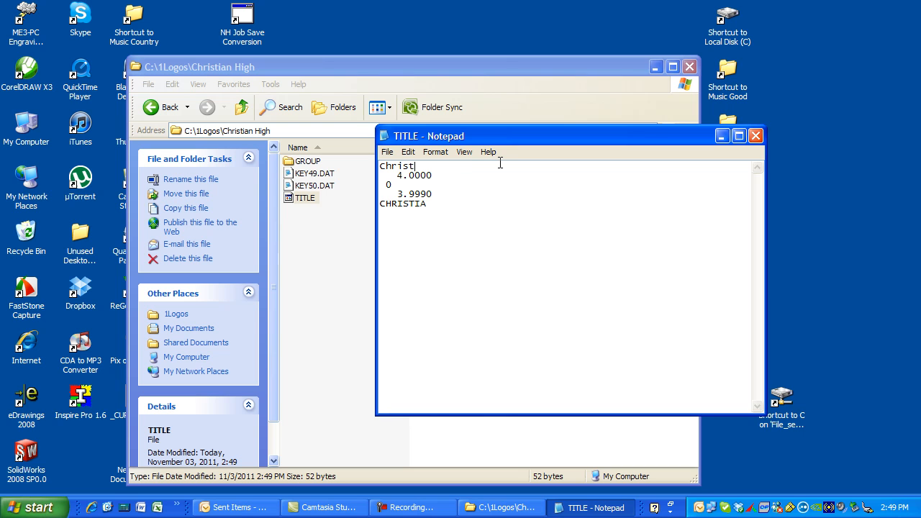
text(ian High)
Change the last line of the TITLE file to CHRIST-H, then close the file and save the changes.
drag(415, 204, 427, 204)
text(-H)
click(756, 137)
click(405, 298)
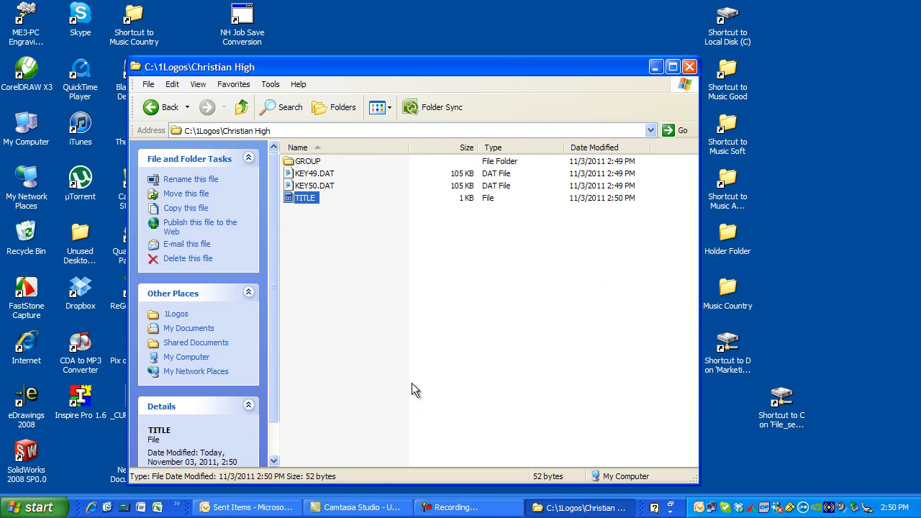
Launch the MAKELOGO program from the Engraving Program group and move its window over the open folder window.
click(28, 507)
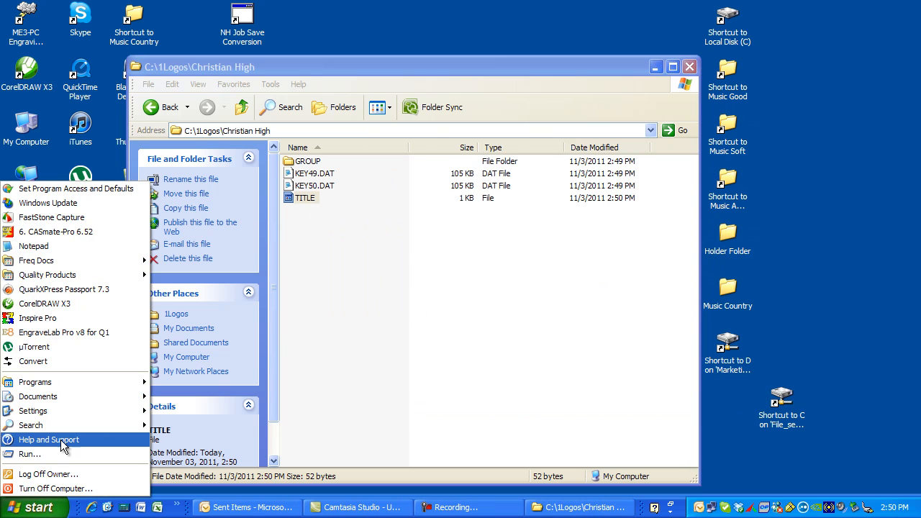
mouse_move(58, 377)
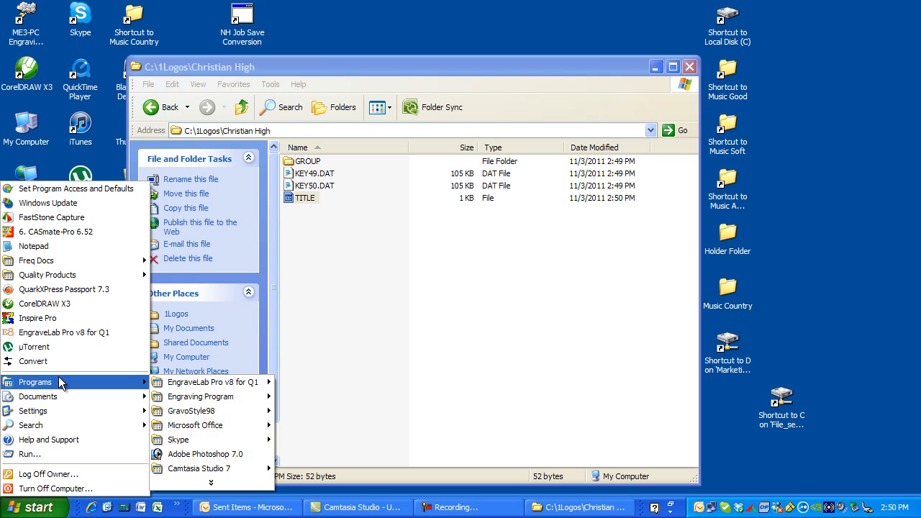
mouse_move(209, 397)
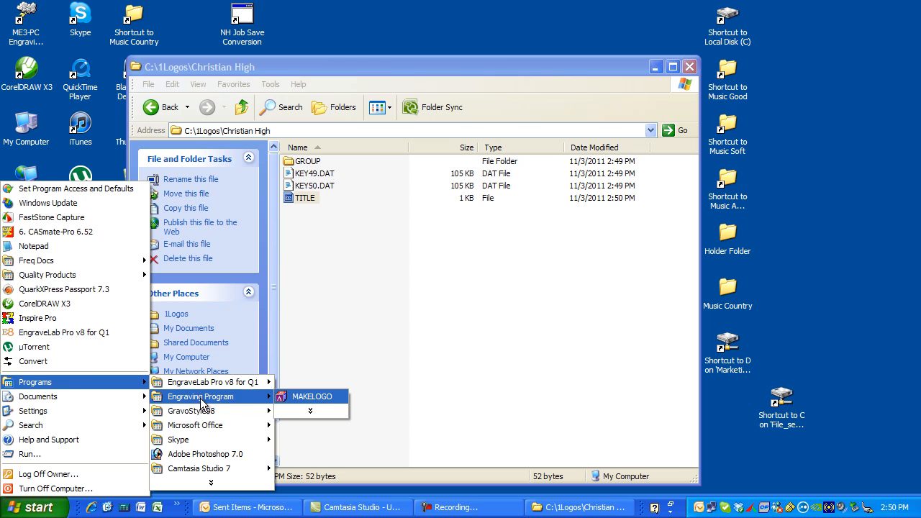
click(211, 484)
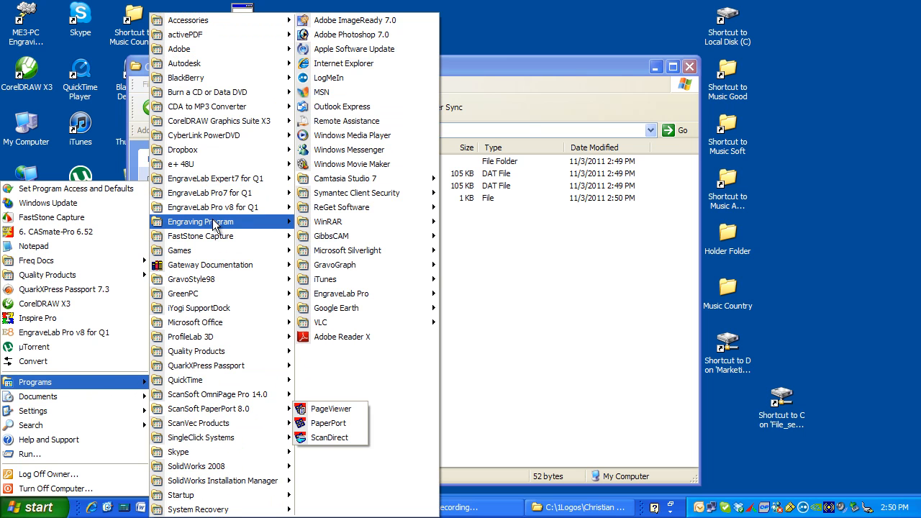
mouse_move(215, 223)
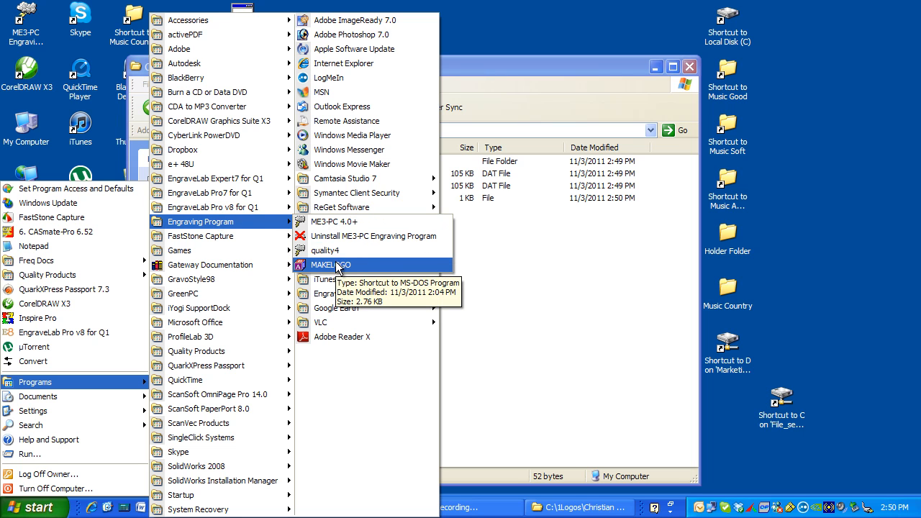
click(333, 267)
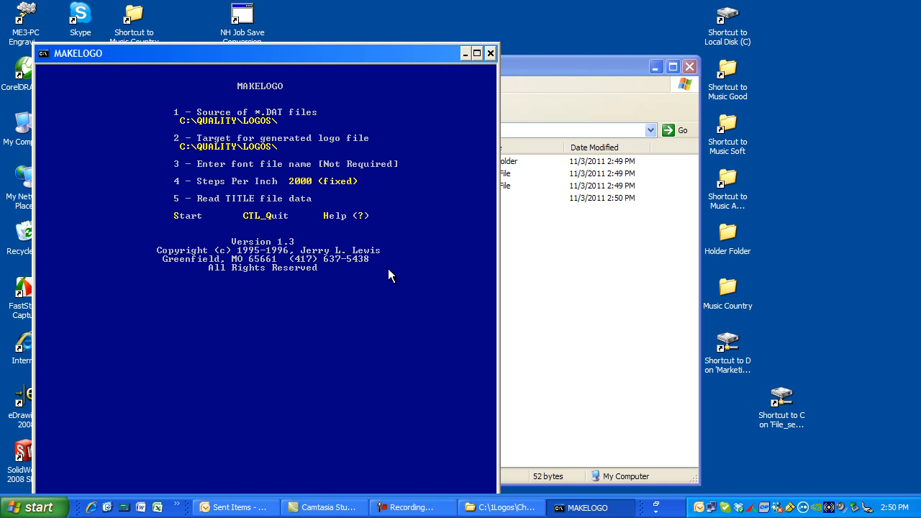
drag(291, 53, 395, 68)
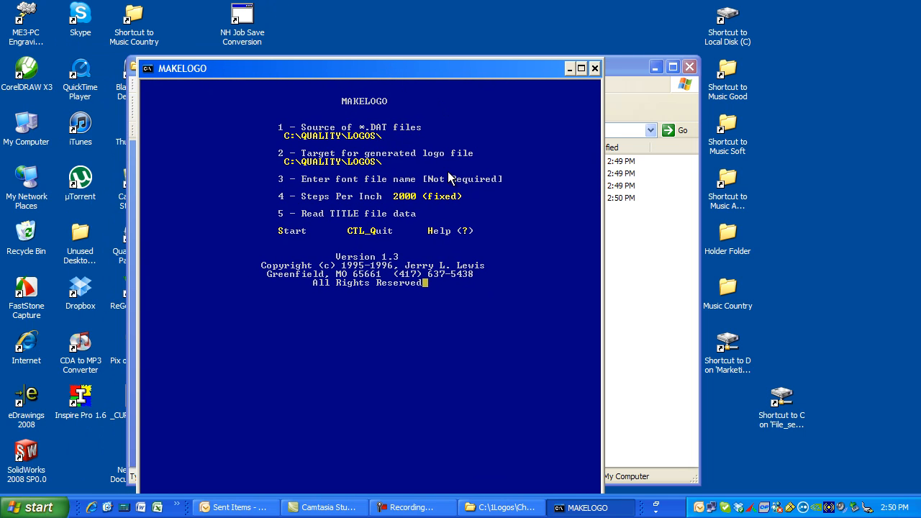
Set the source of the DAT files in MAKELOGO to the C:\1LOGOS\CHRIST~1\ directory.
key(1)
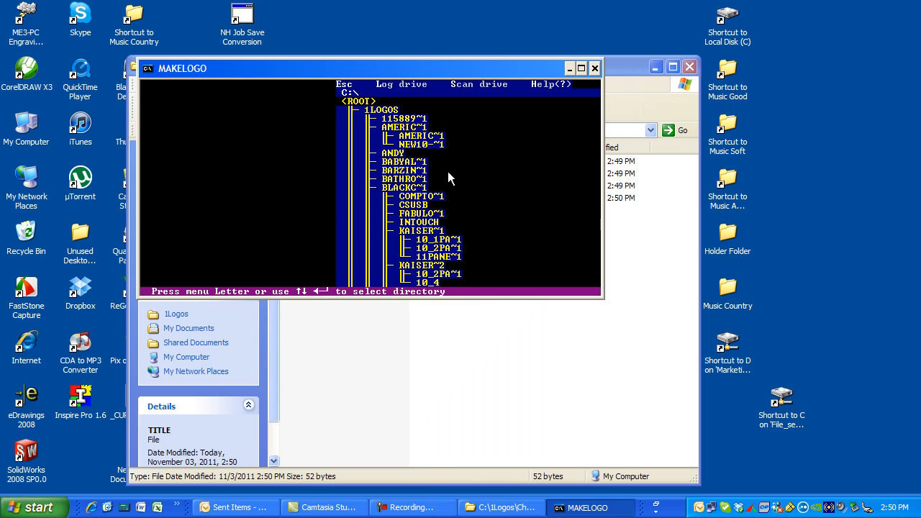
key(Down)
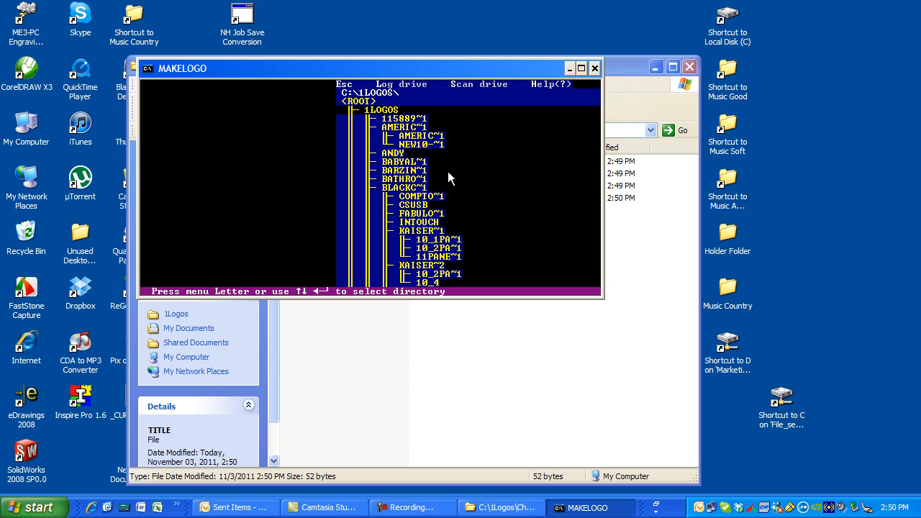
key(Up)
key(Down)
key(Page_Down)
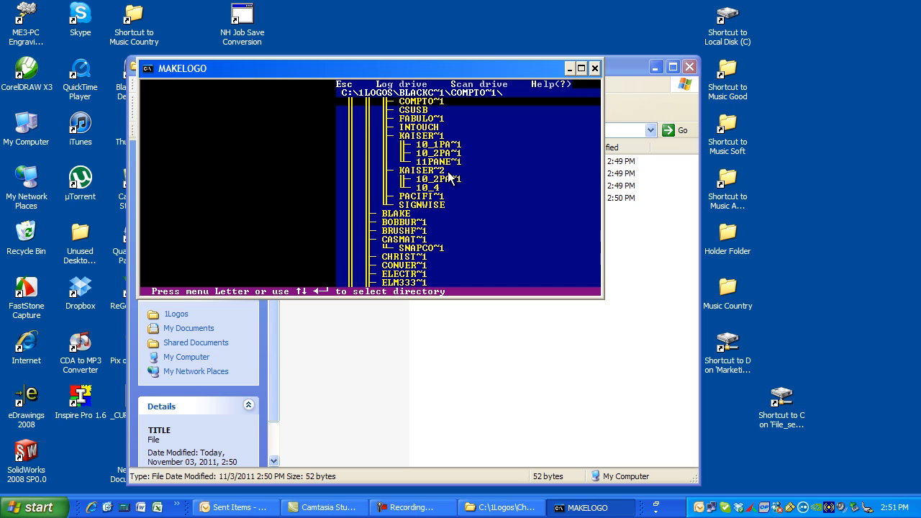
key(Down)
key(Down)
key(Down)
key(Down)
key(Down)
key(Down)
key(Down)
key(Down)
key(Down)
key(Down)
key(Down)
key(Down)
key(Down)
key(Down)
key(Down)
key(Down)
key(Down)
key(Down)
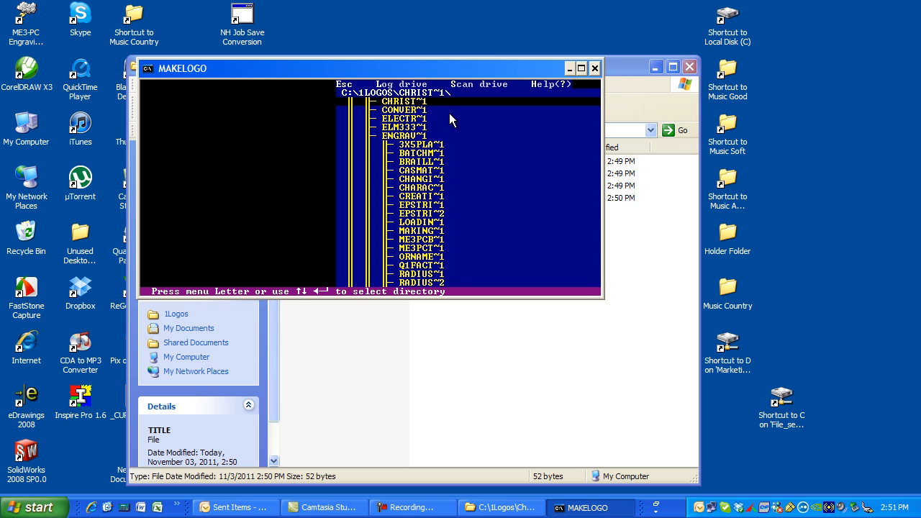
key(Return)
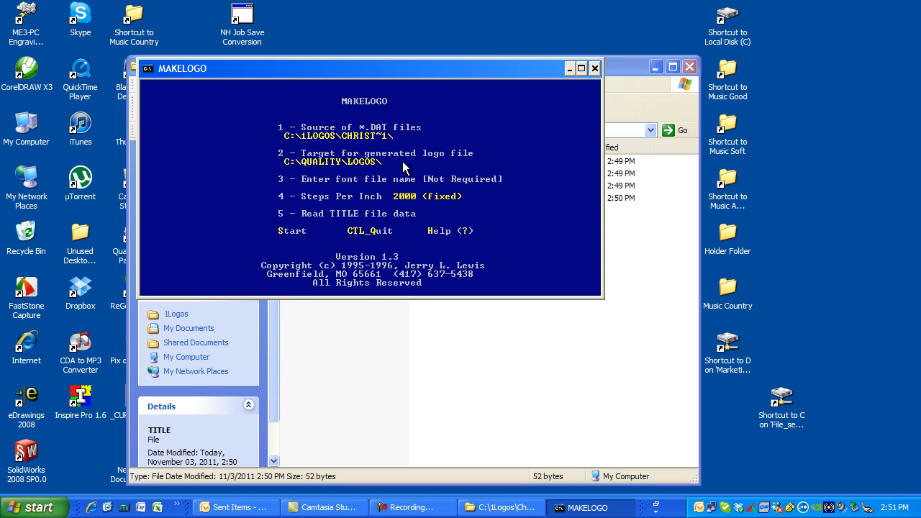
Set the target for the generated logo file to the C:\1LOGOS\CHRIST~1\ directory.
key(2)
key(Down)
key(Down)
key(Down)
key(Down)
key(Down)
key(Down)
key(Down)
key(Down)
key(Down)
key(Down)
key(Down)
key(Down)
key(Down)
key(Down)
key(Down)
key(Down)
key(Down)
key(Down)
key(Down)
key(Down)
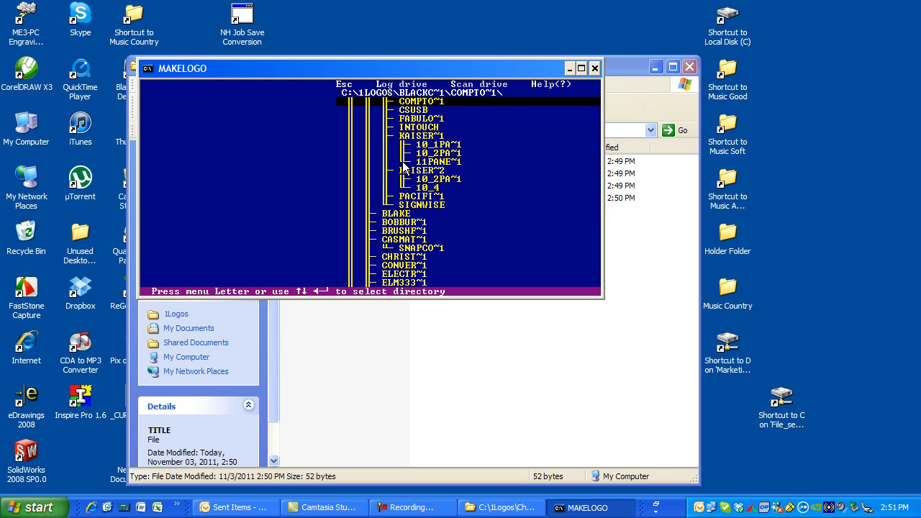
key(Down)
key(Down)
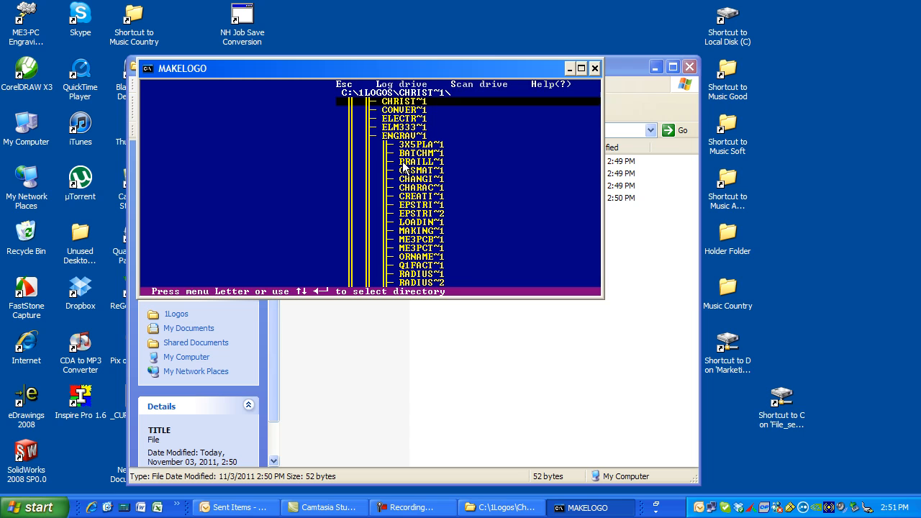
key(Return)
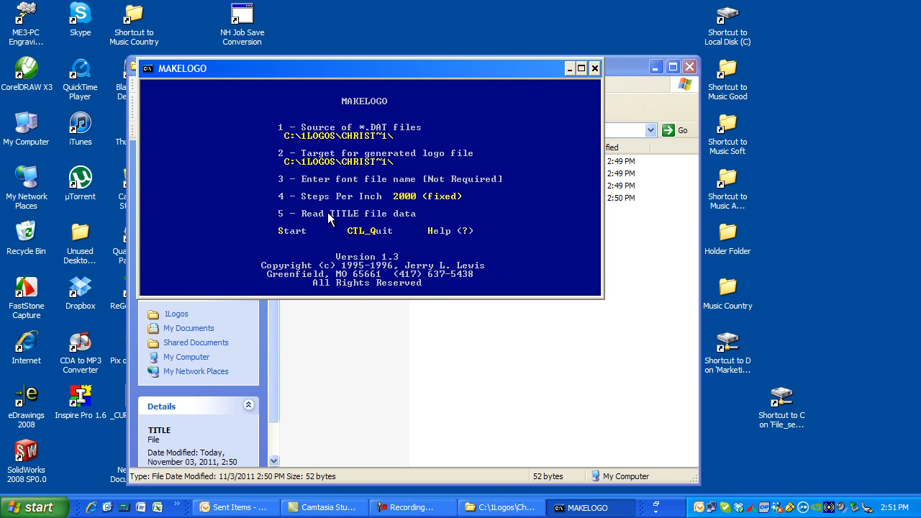
Read the TITLE file data, generate the Christian High logo file, and close MAKELOGO.
key(5)
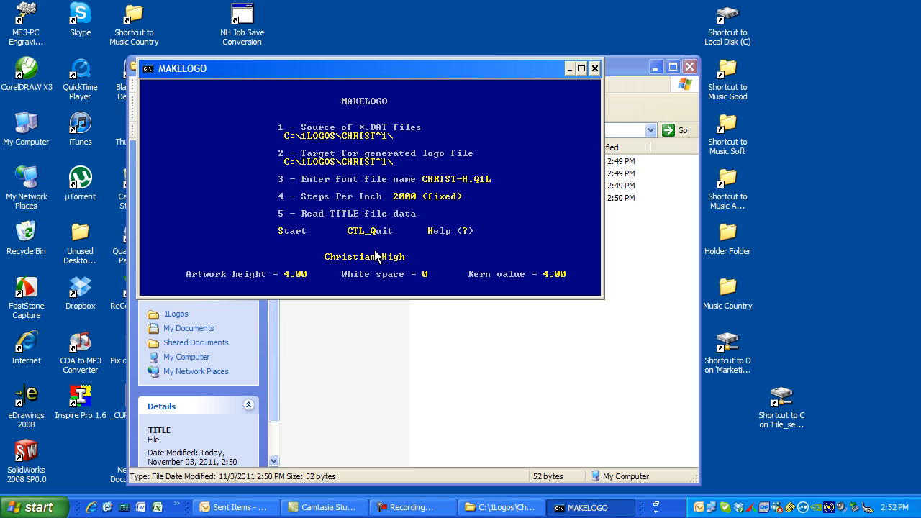
key(Return)
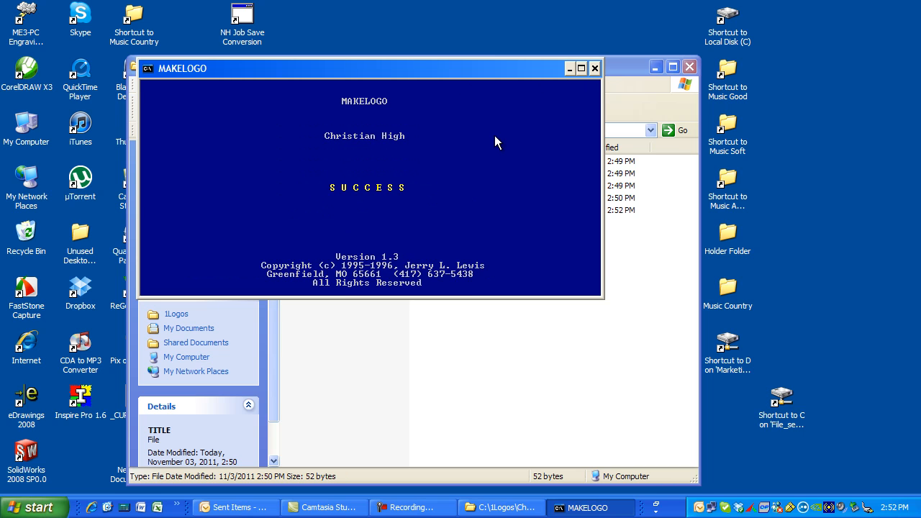
click(595, 70)
click(407, 242)
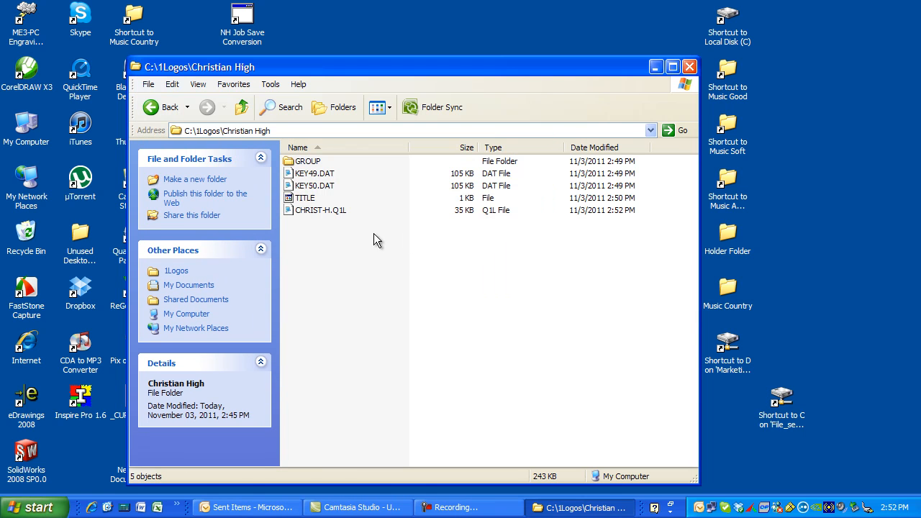
Delete the CHRIST-H.Q1L file from the Christian High folder and undo the deletion.
click(318, 211)
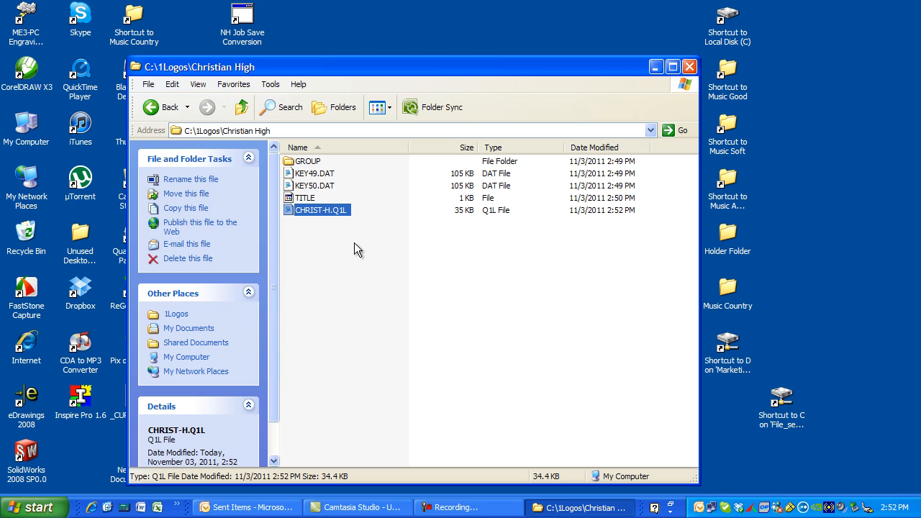
click(373, 233)
click(318, 210)
key(Delete)
click(509, 268)
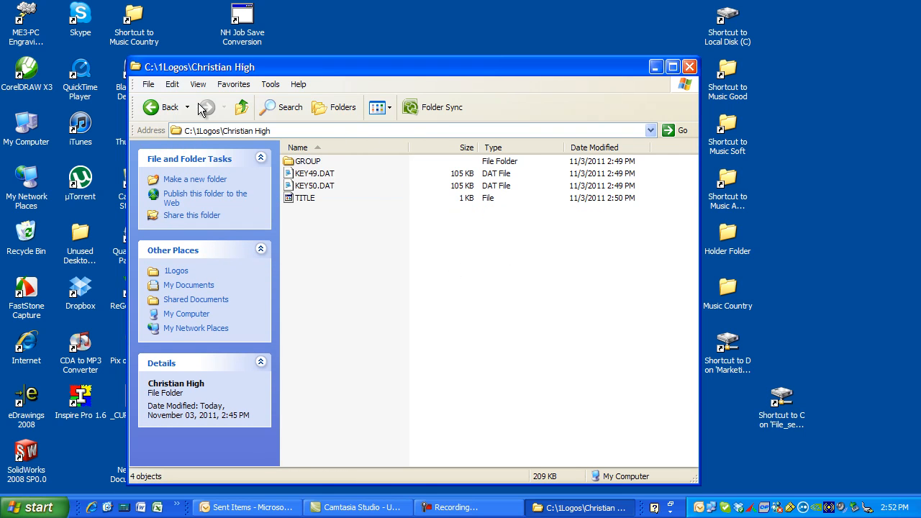
click(173, 85)
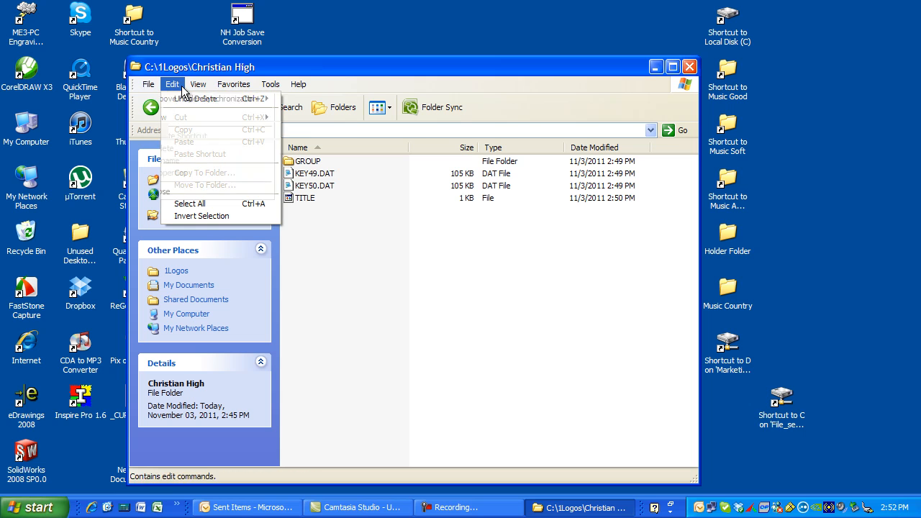
click(190, 98)
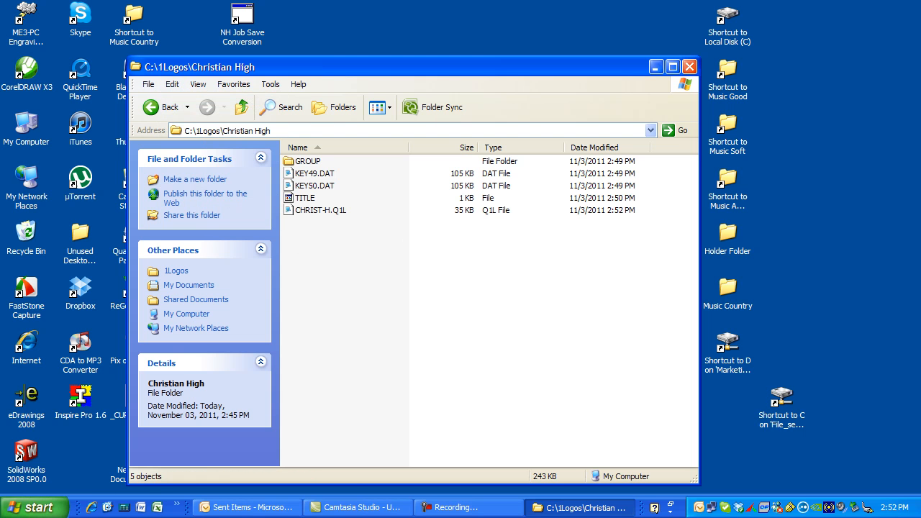
Open a Windows command prompt by running cmd.
click(34, 508)
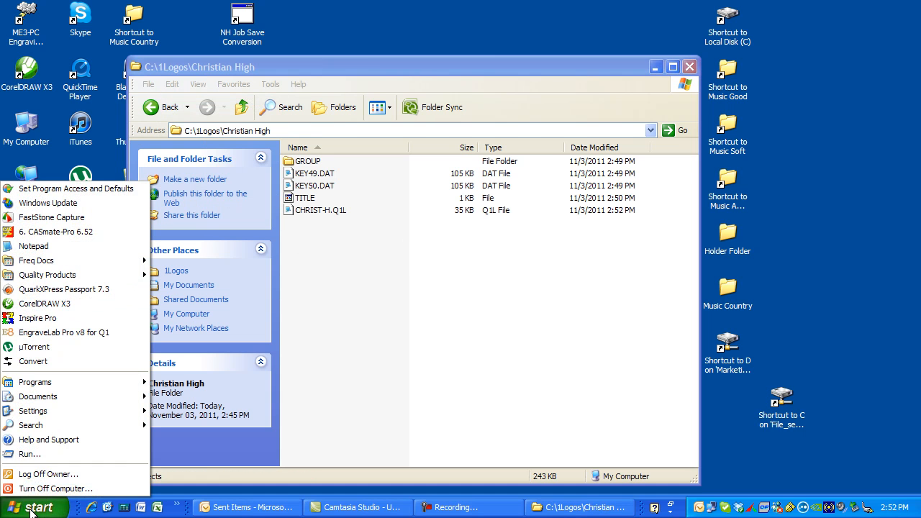
click(57, 458)
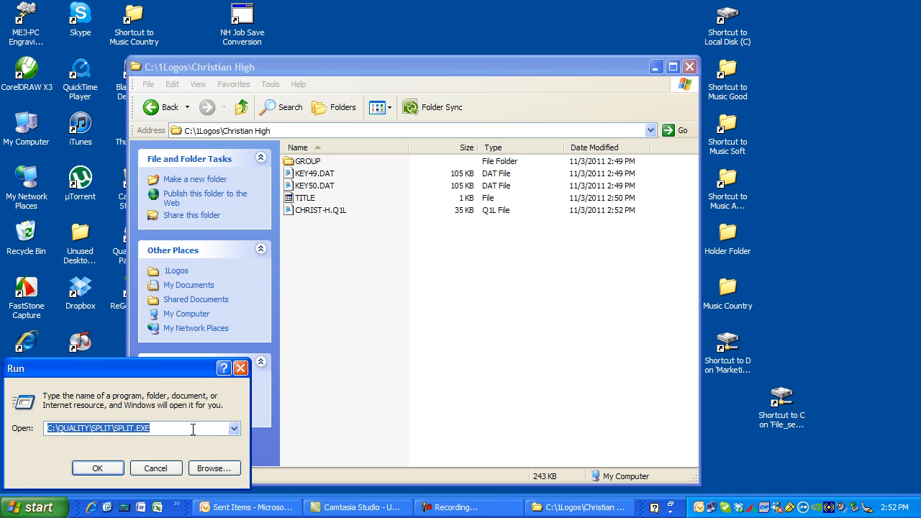
text(cmd)
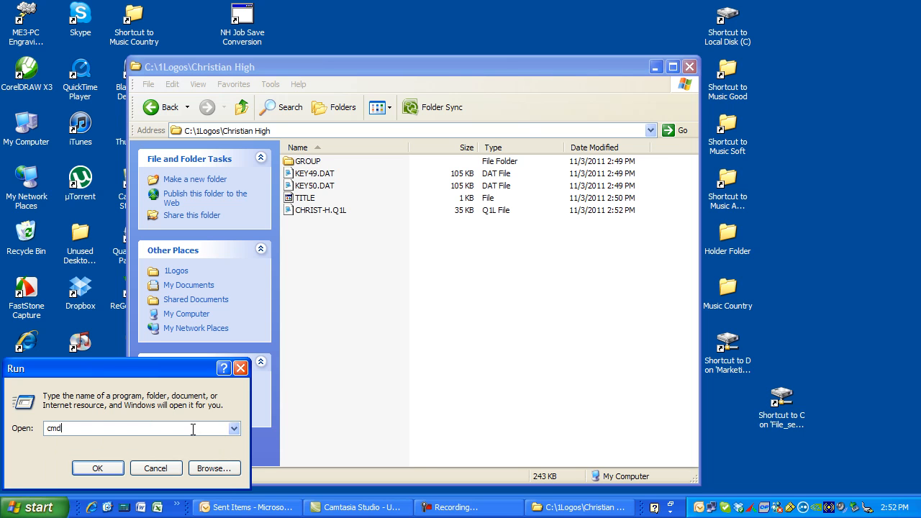
key(Return)
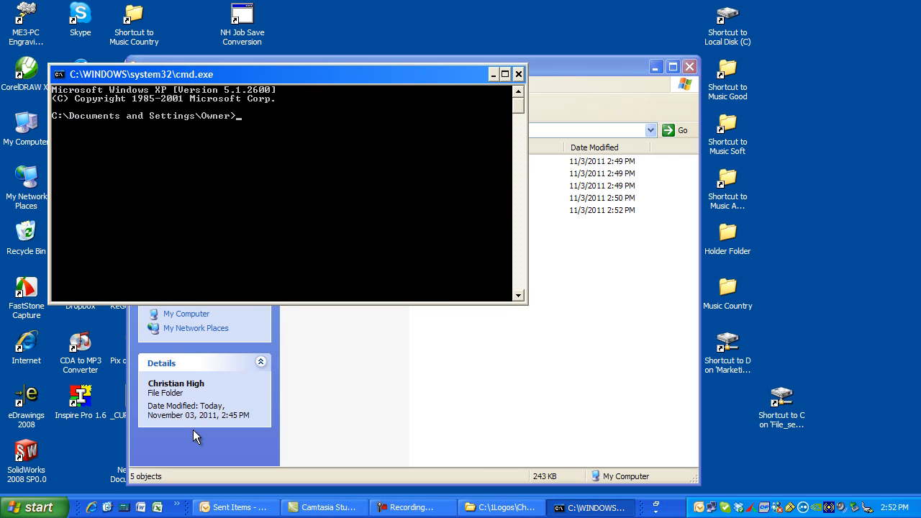
Change the command prompt's directory to 1logos and into its christian high subfolder.
text(cd\1logos)
key(Return)
text(d)
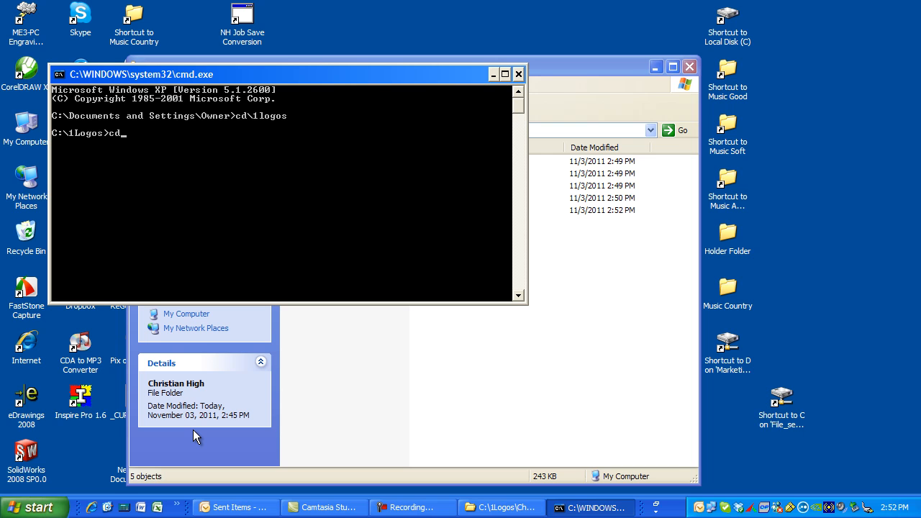
text( christian high)
key(Return)
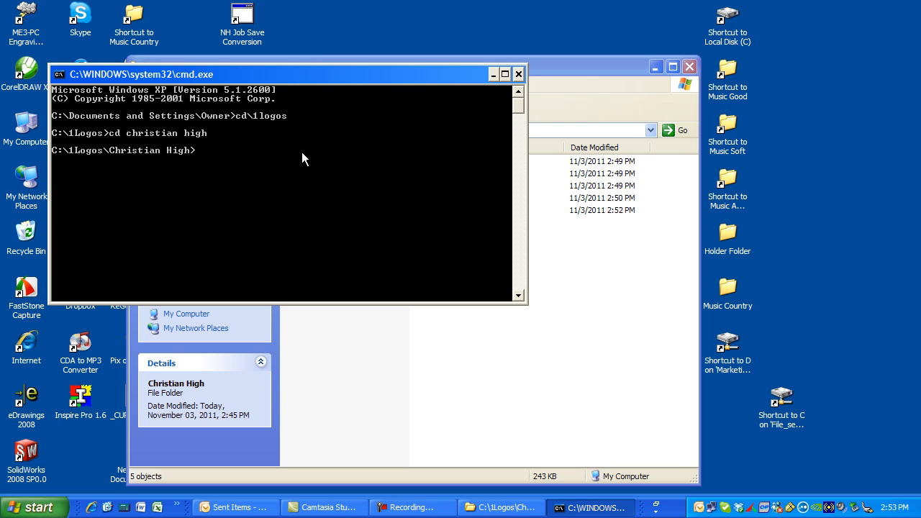
Run the split program from the command prompt using the current directory, and quit it.
text(split)
key(Return)
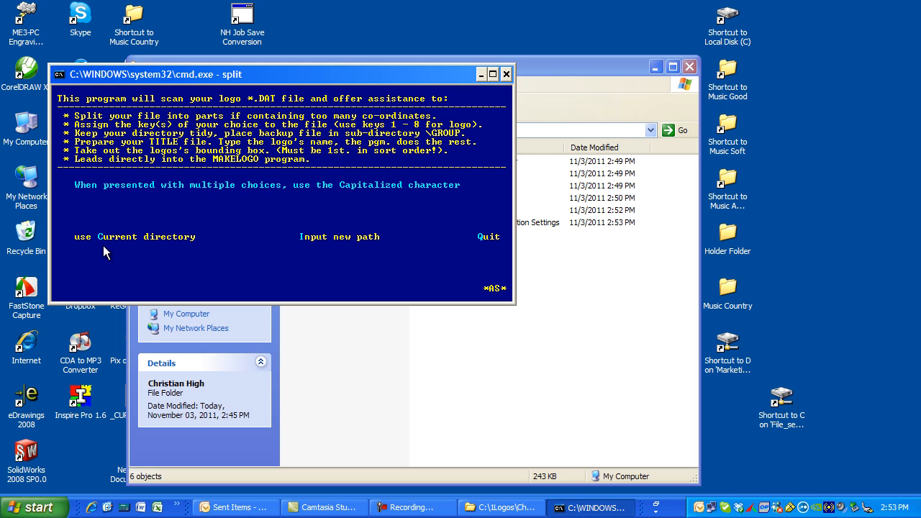
key(c)
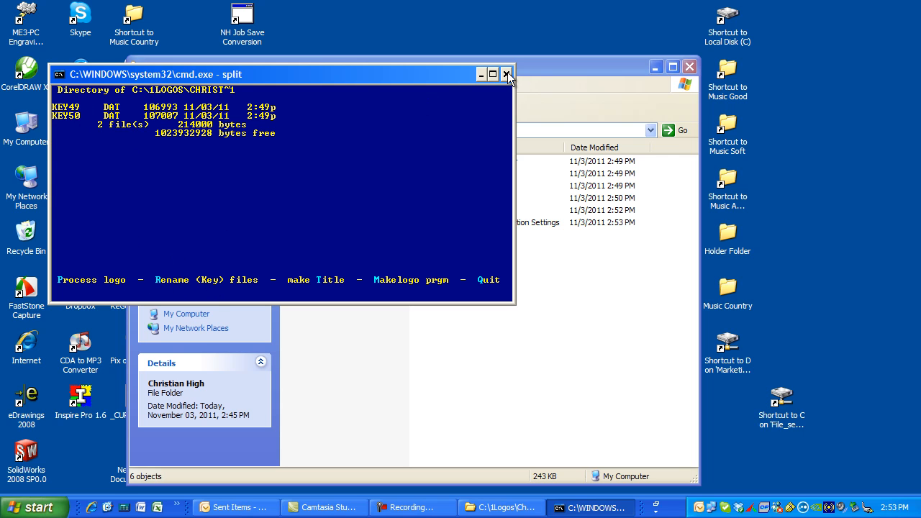
key(q)
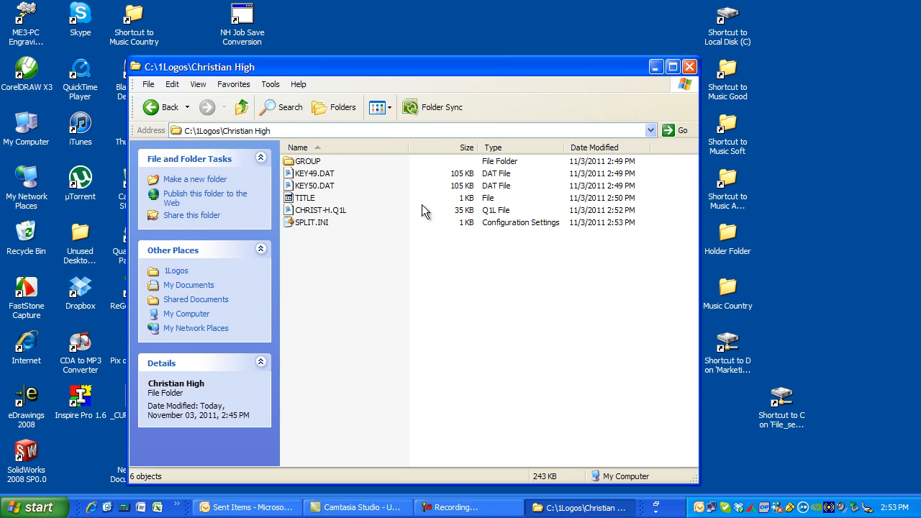